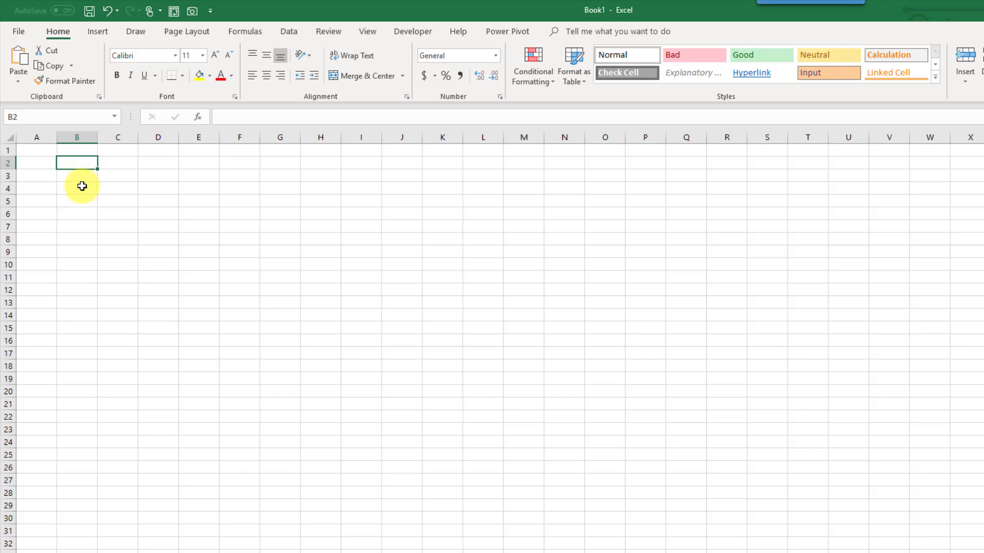
Show the Draw tab's pens and ink tools above the empty Book1 sheet.
click(96, 33)
click(130, 32)
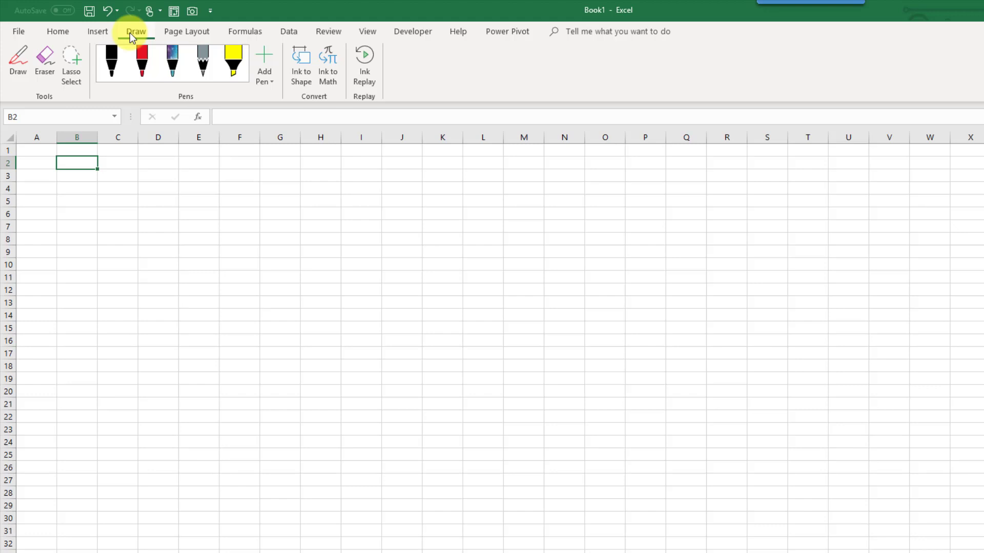
Open Excel Options at Customize the Ribbon and move the window higher.
right_click(408, 67)
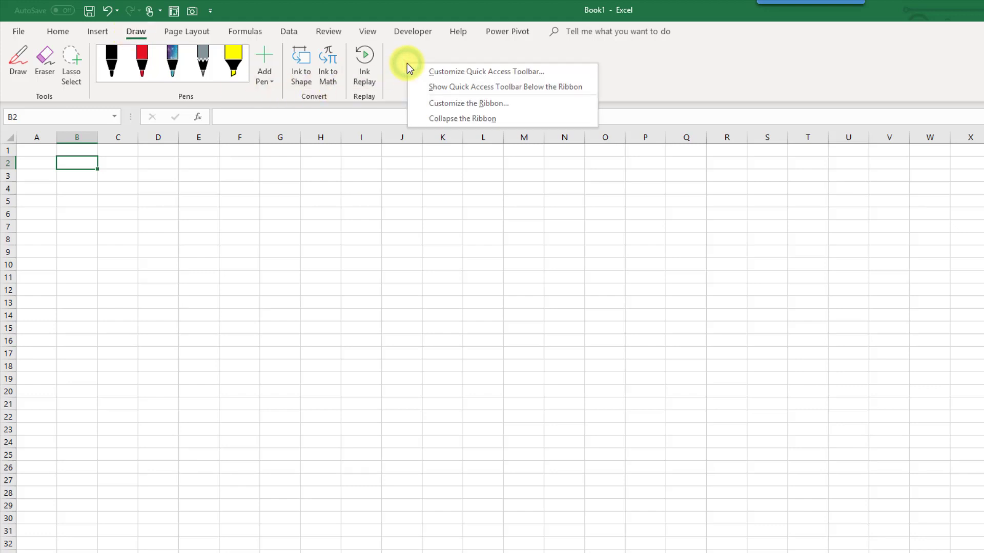
click(427, 103)
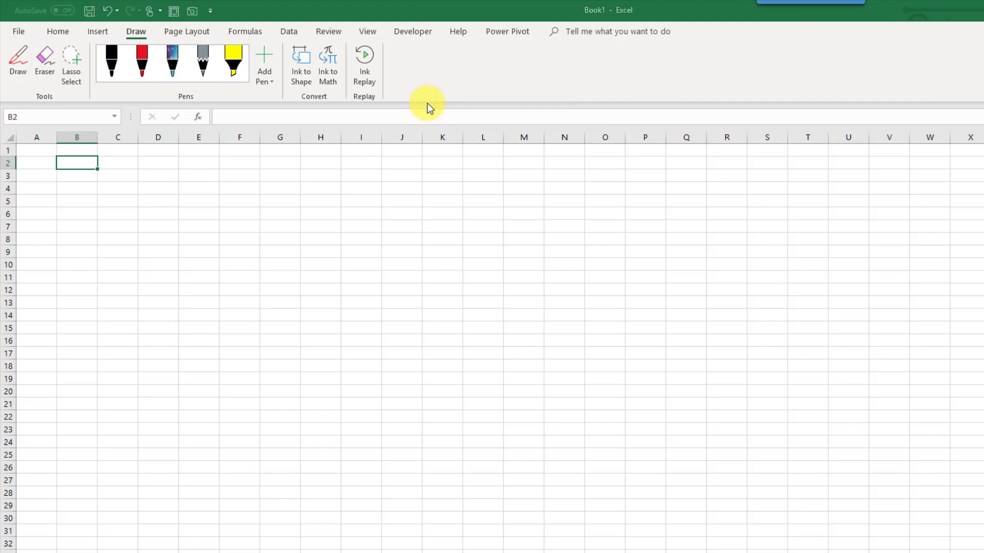
drag(428, 124, 403, 62)
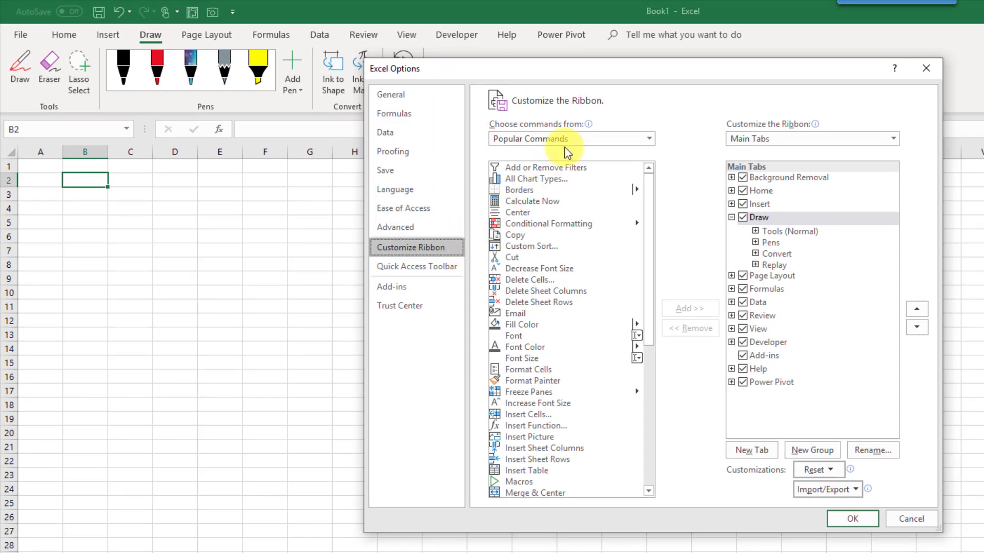
List Commands Not in the Ribbon, select Form..., and select the Home tab.
click(576, 137)
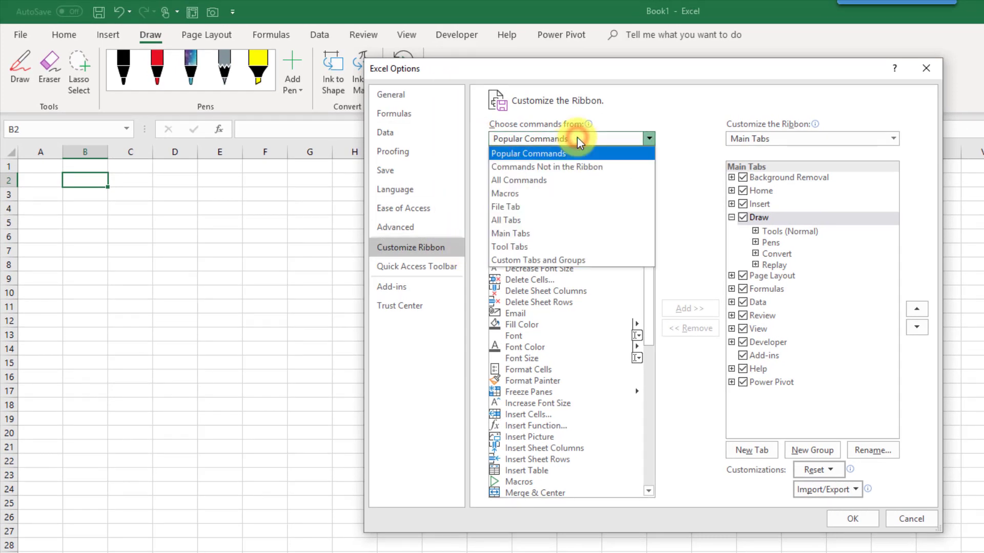
click(584, 168)
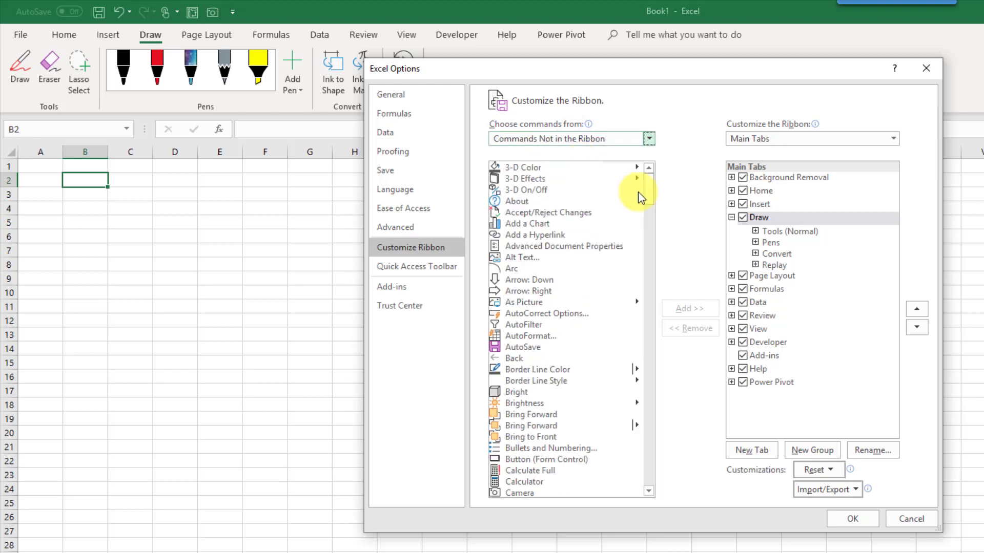
drag(651, 191, 645, 284)
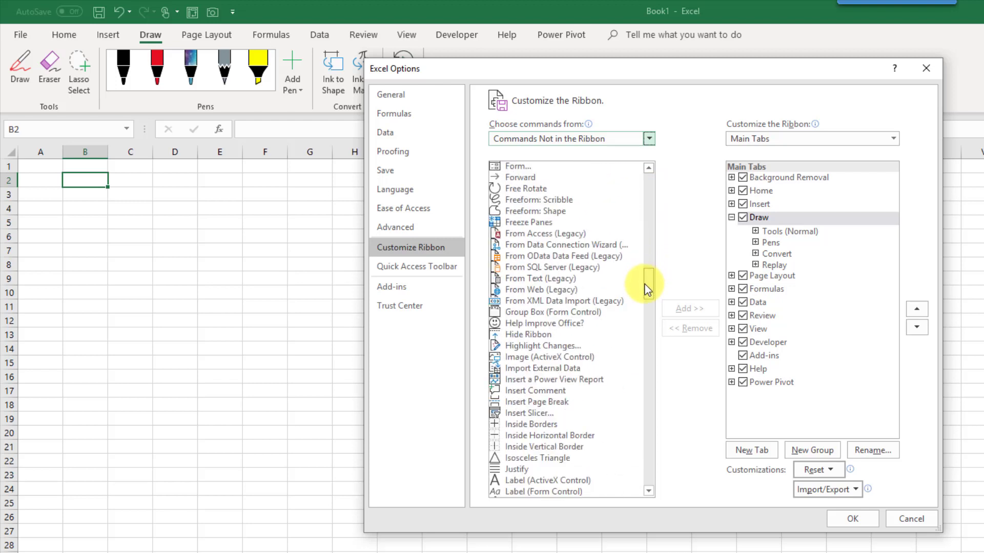
click(649, 169)
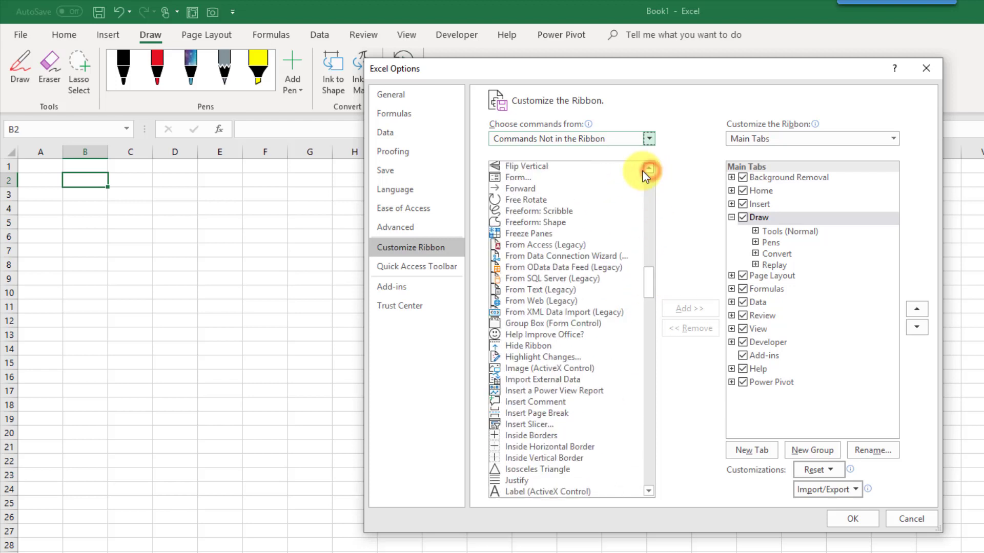
click(589, 179)
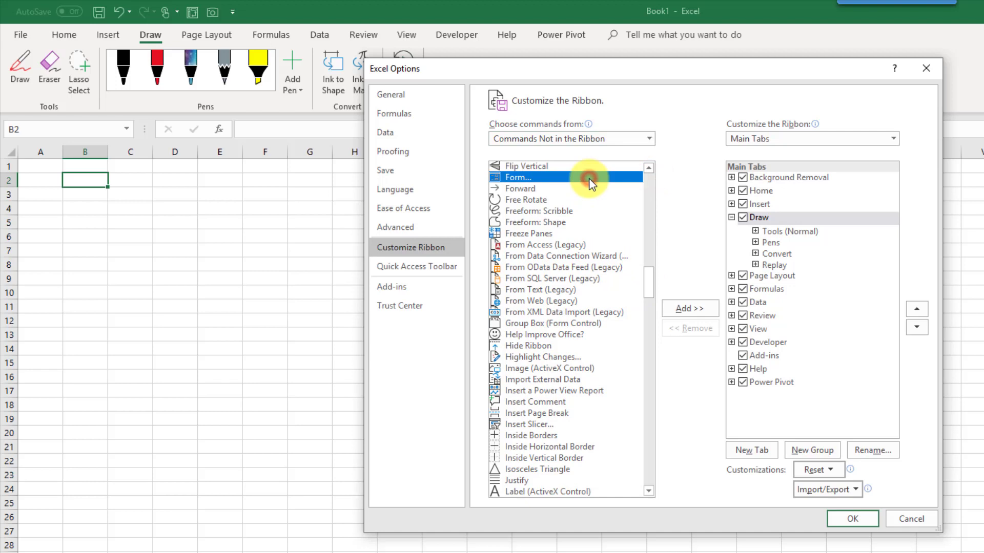
click(781, 194)
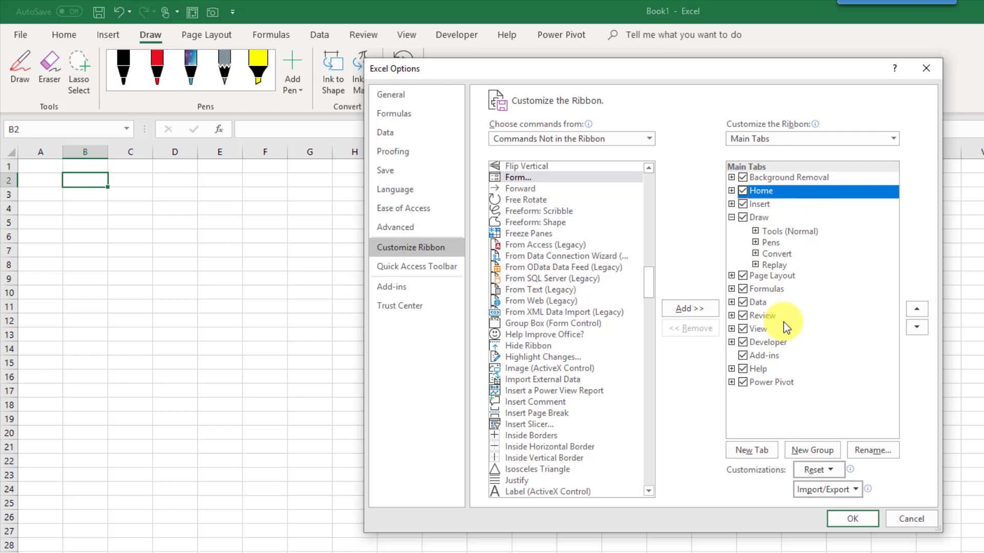
Create a new custom tab after Home and rename it to Form.
click(751, 451)
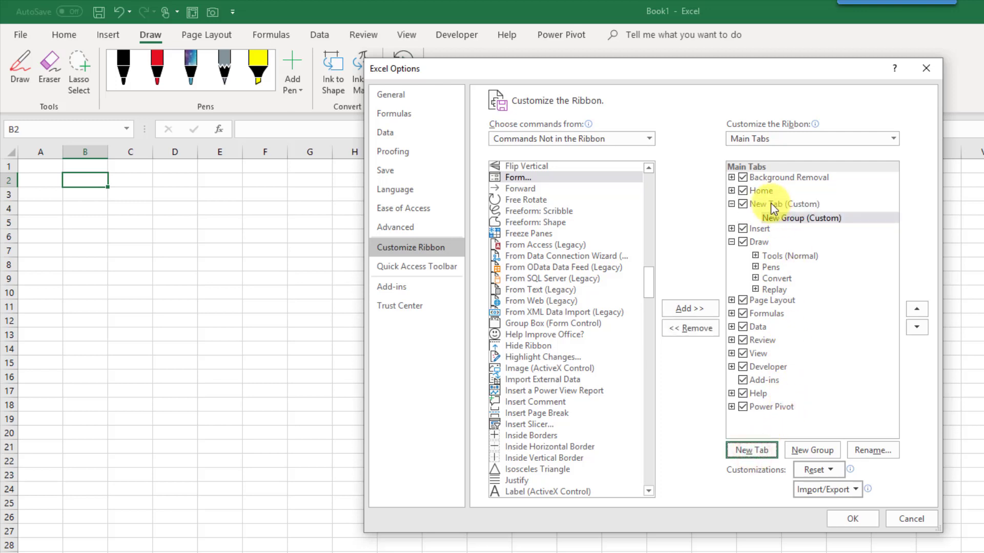
right_click(772, 204)
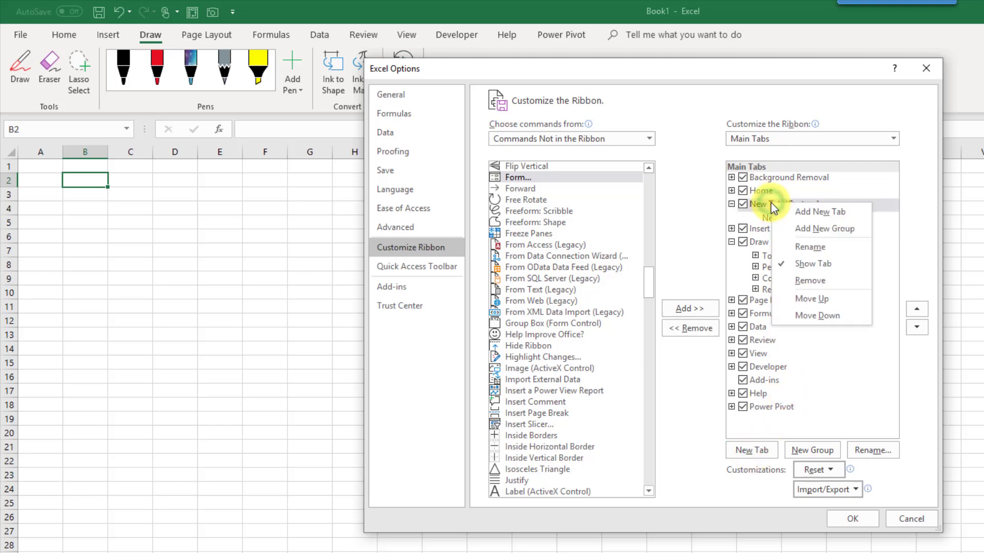
click(807, 244)
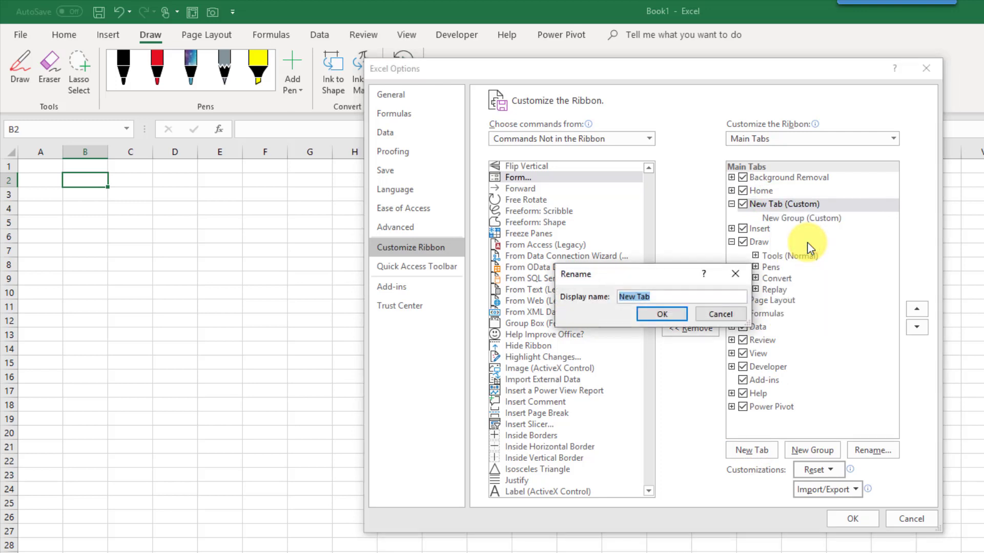
text(Fil)
key(BackSpace)
key(BackSpace)
text(orm)
click(660, 315)
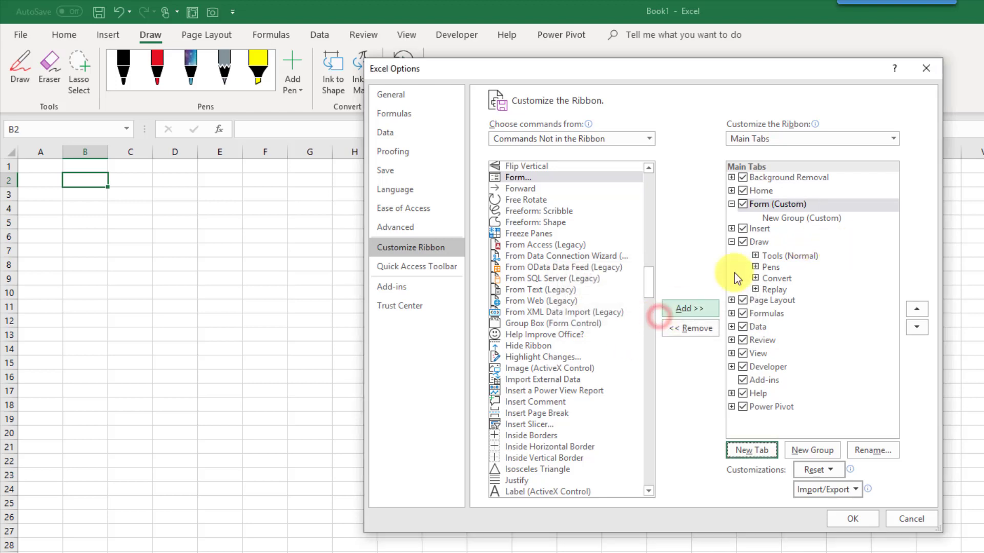
Rename the new group under the Form tab to Data Entry.
click(788, 224)
right_click(789, 222)
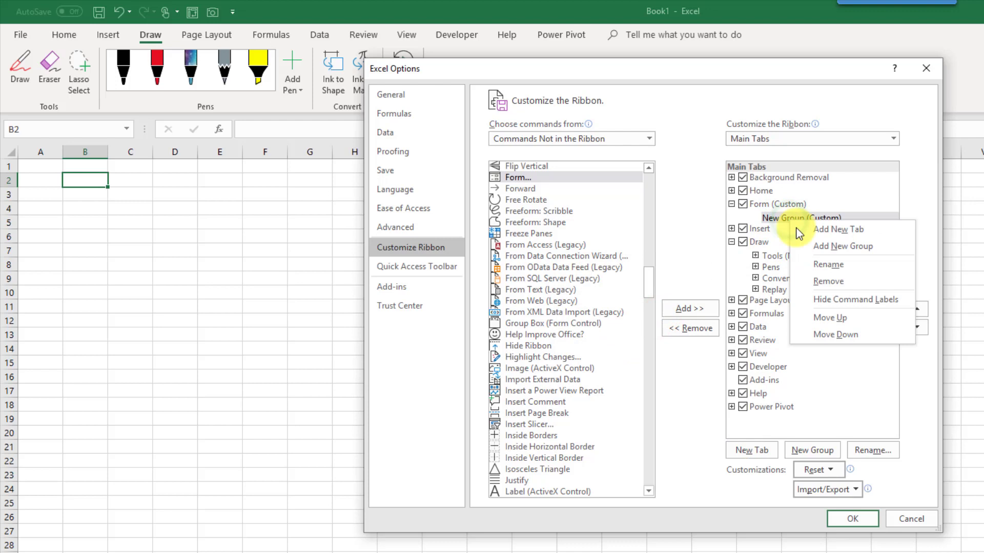
click(828, 264)
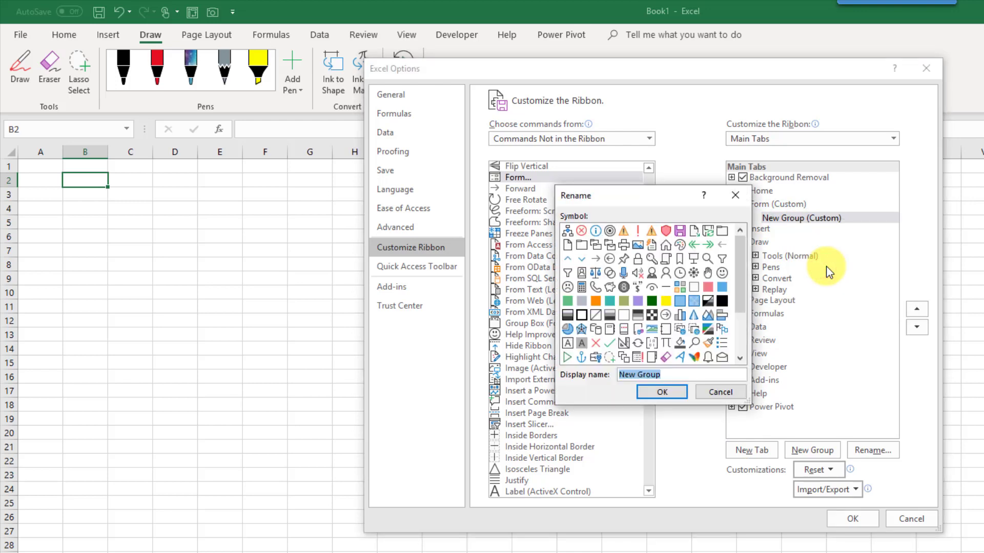
text(Data Entry)
key(Return)
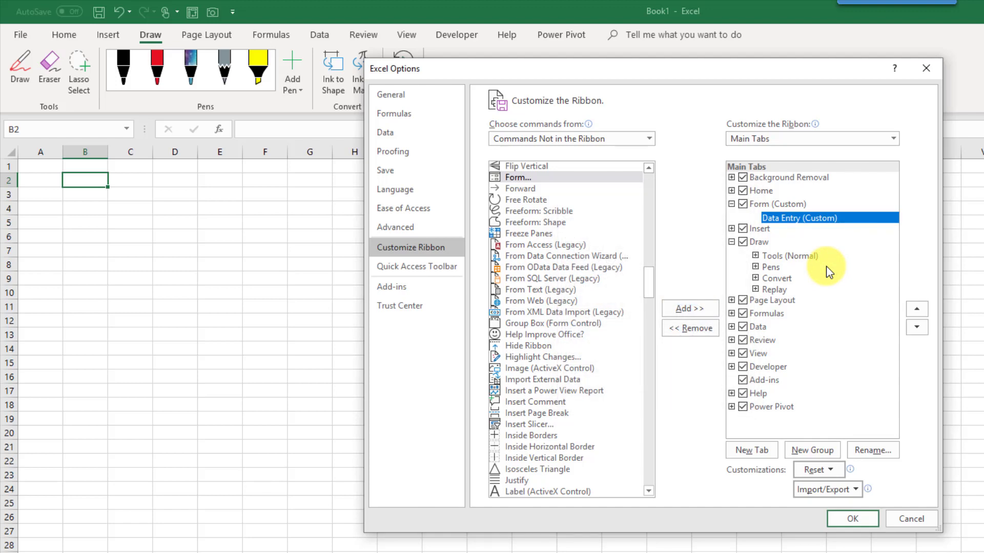
Add the Form... command to the Data Entry group and apply with OK.
click(534, 179)
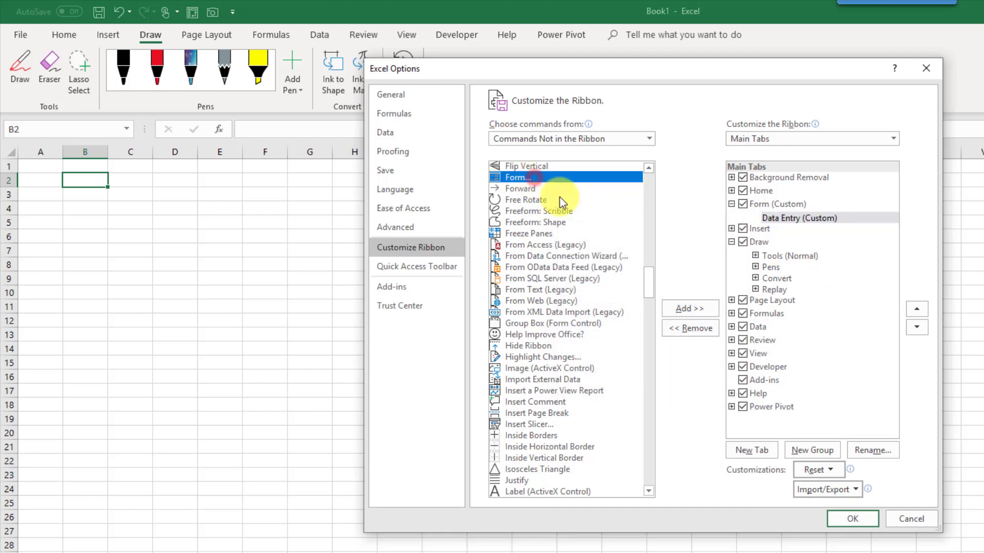
click(684, 309)
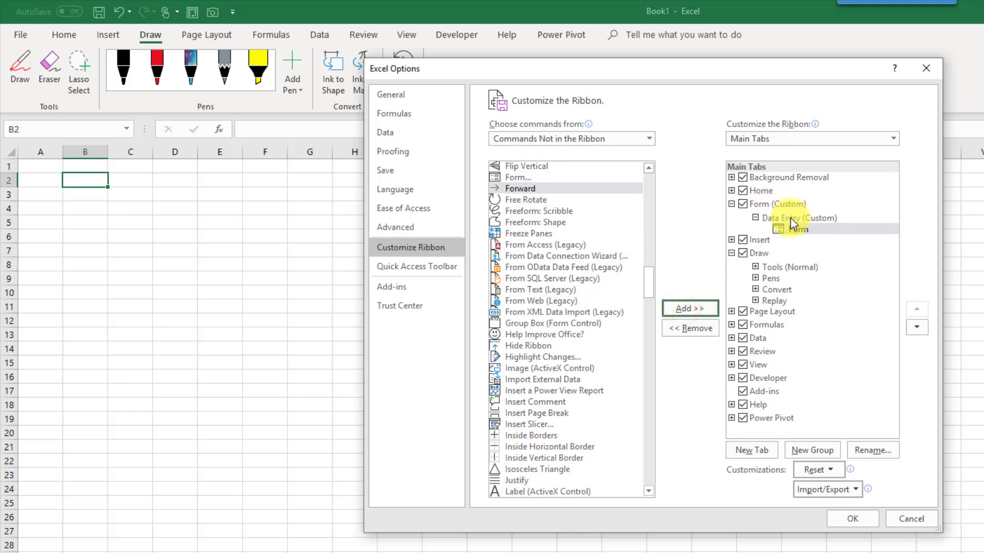
click(853, 518)
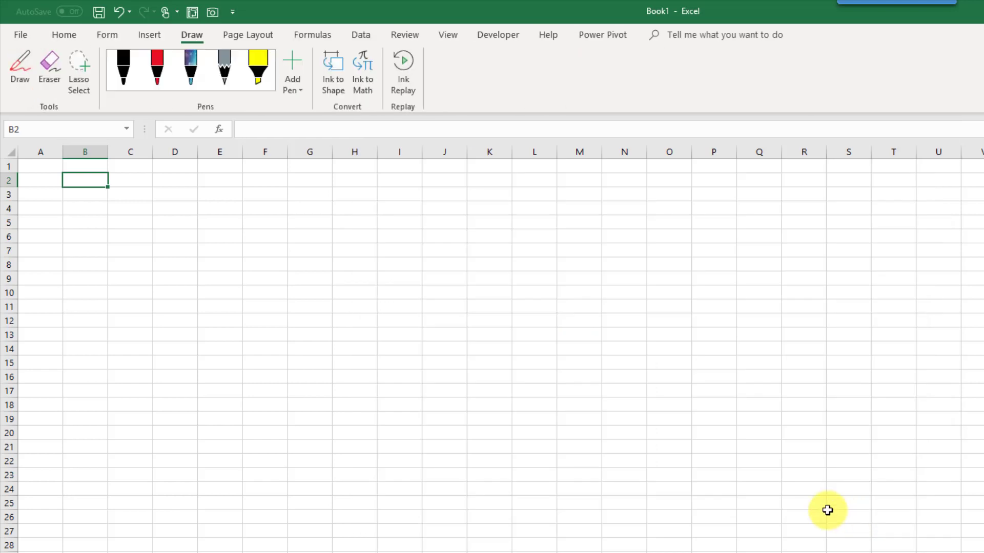
Try the Form button on the new Form tab, then select cell B2.
click(104, 34)
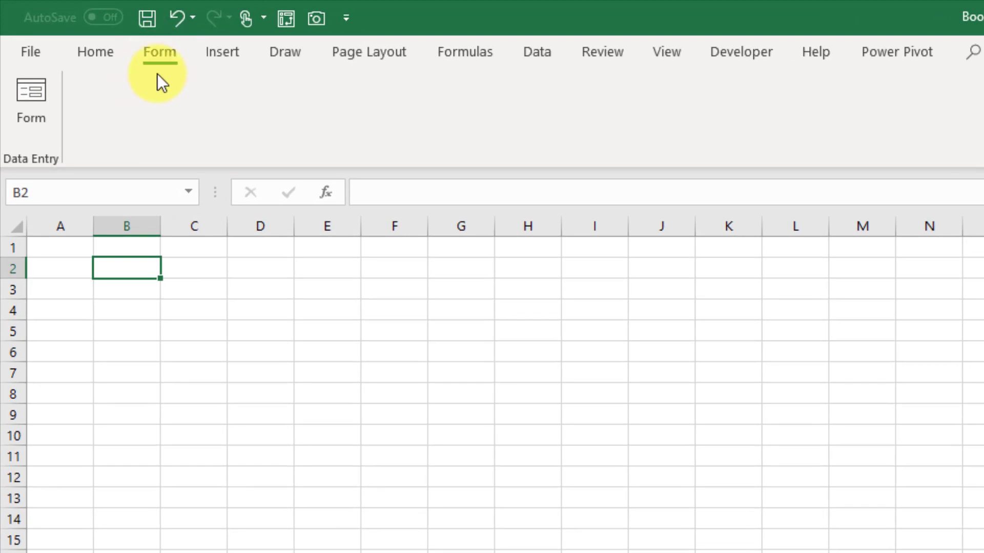
click(42, 97)
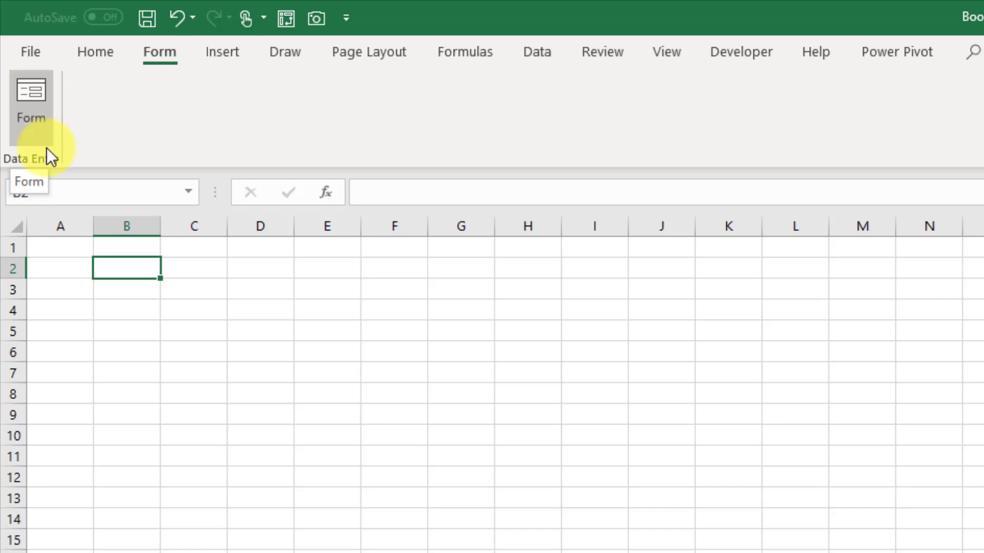
click(132, 270)
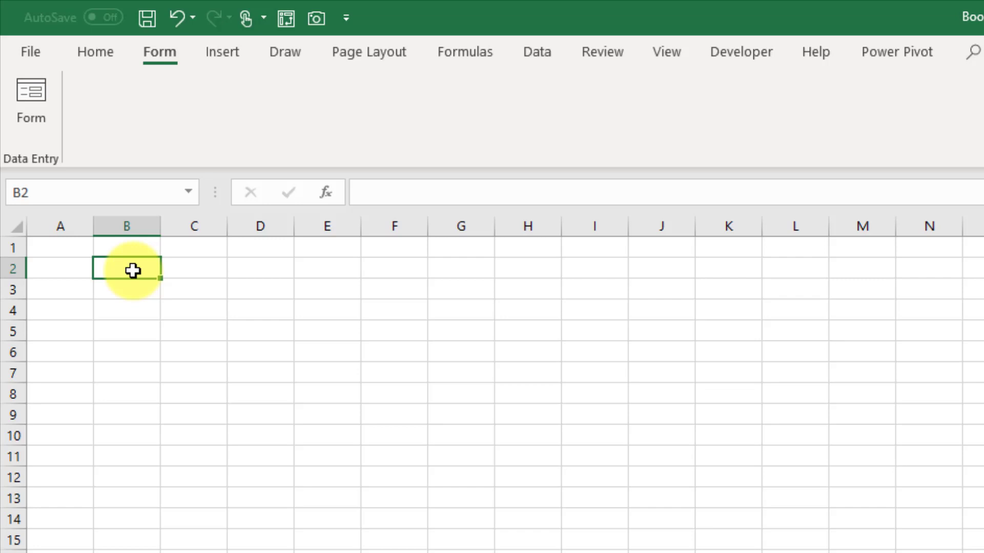
Enter headers First Name, Last Name and Email in B2, C2, D2 and select B2:D2.
text(Na)
key(BackSpace)
key(BackSpace)
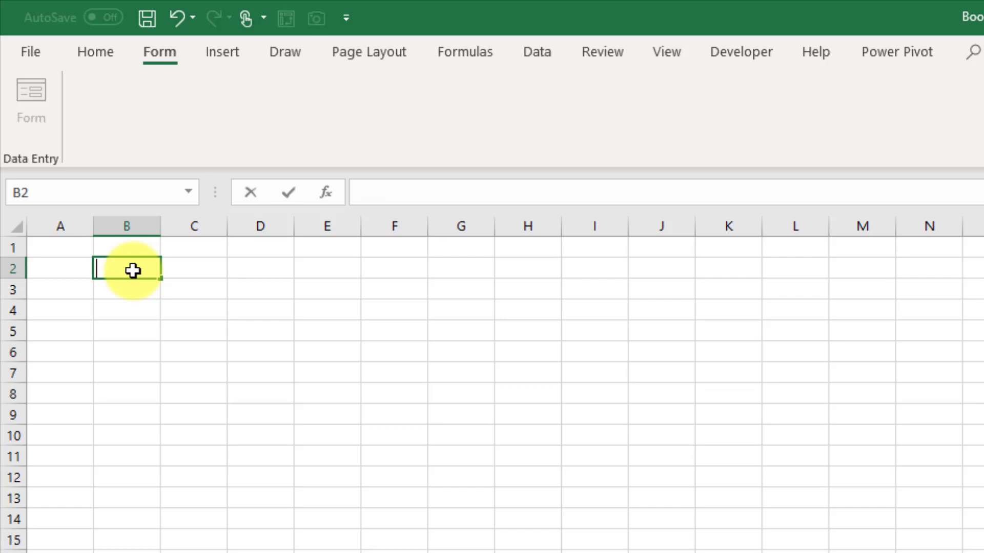
text(First Name)
key(Tab)
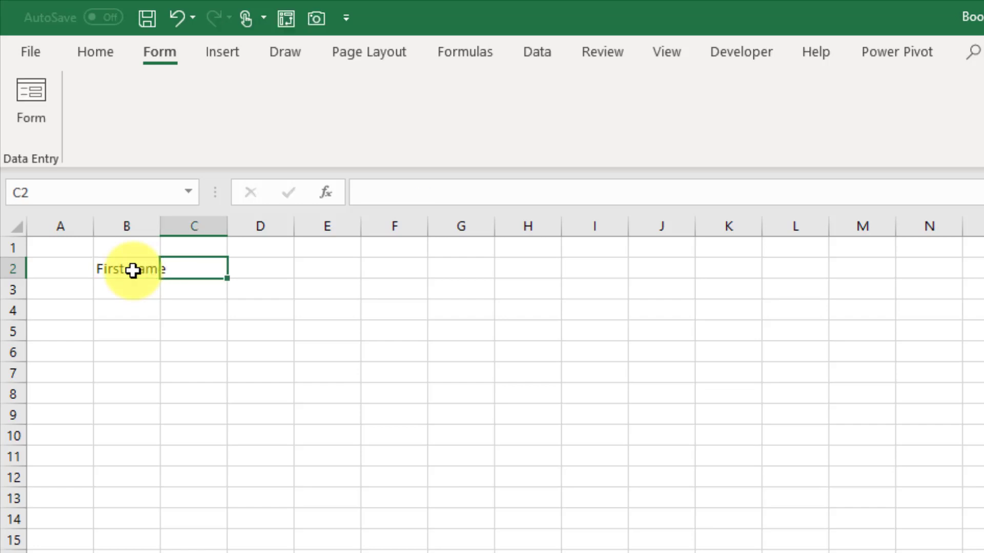
text(Last)
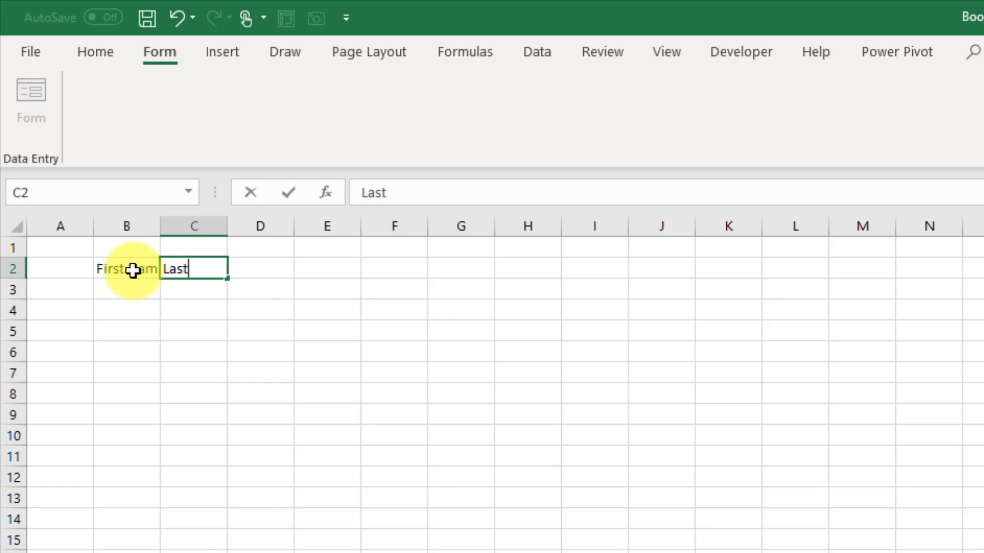
text( Name)
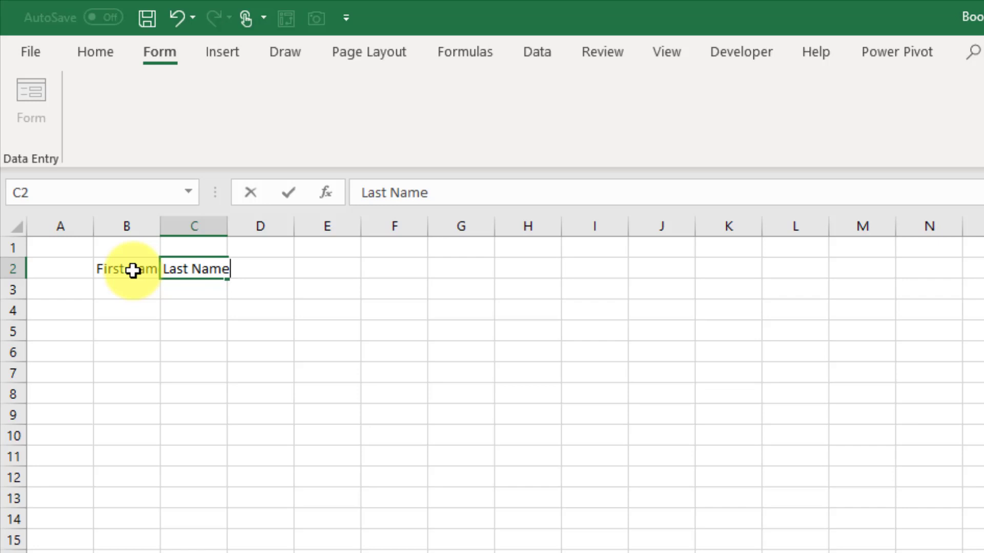
key(ctrl+Return)
key(Tab)
text(Email)
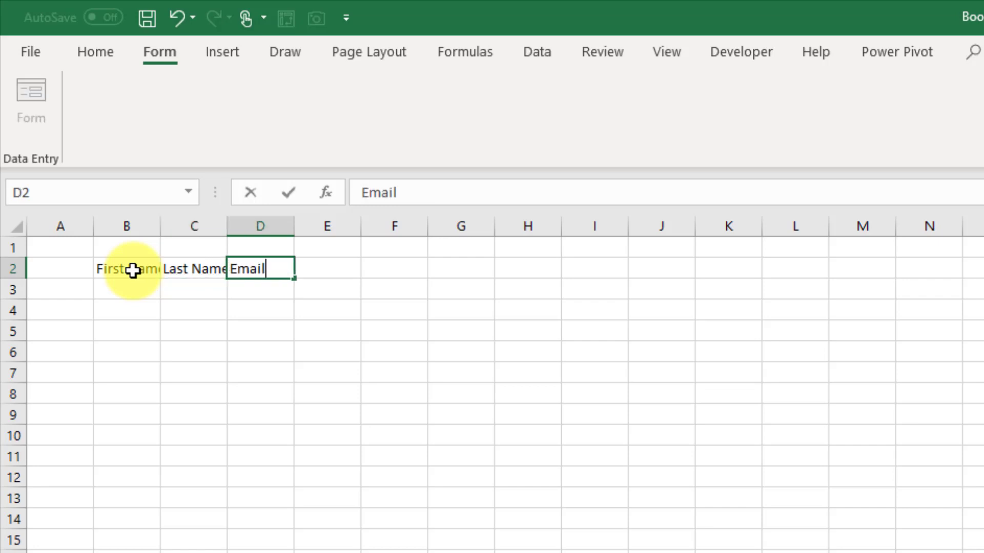
key(Return)
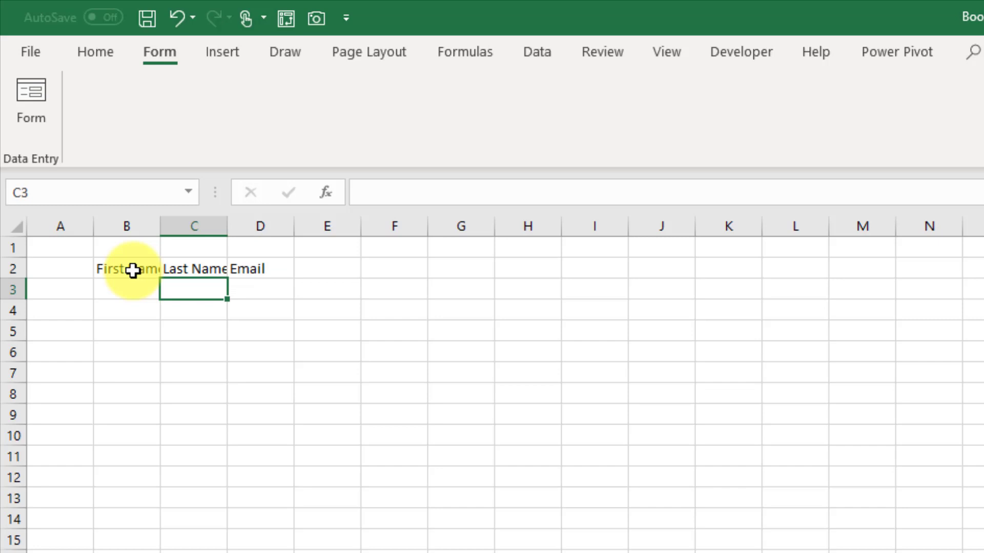
drag(133, 270, 236, 270)
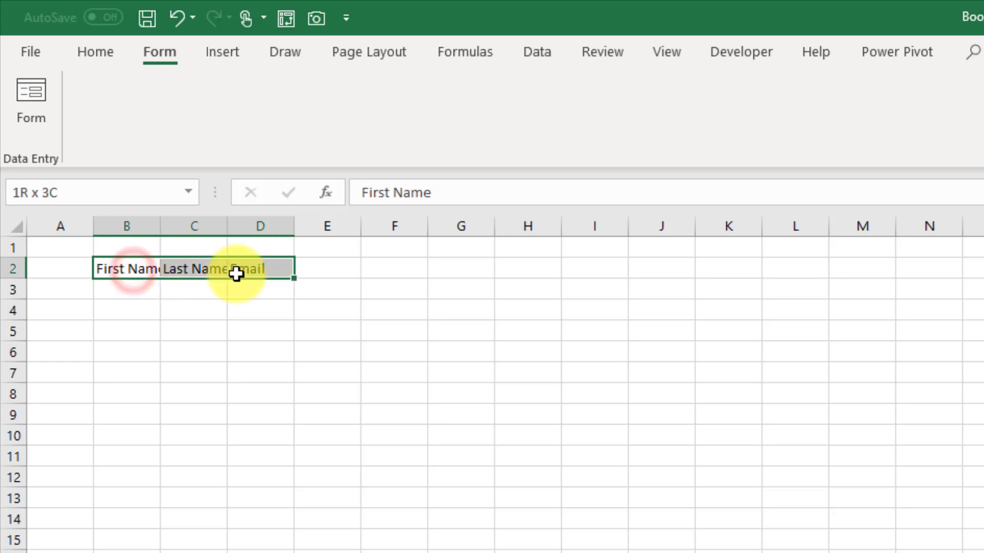
Insert a table from B2:D2 with 'My table has headers' ticked.
click(232, 50)
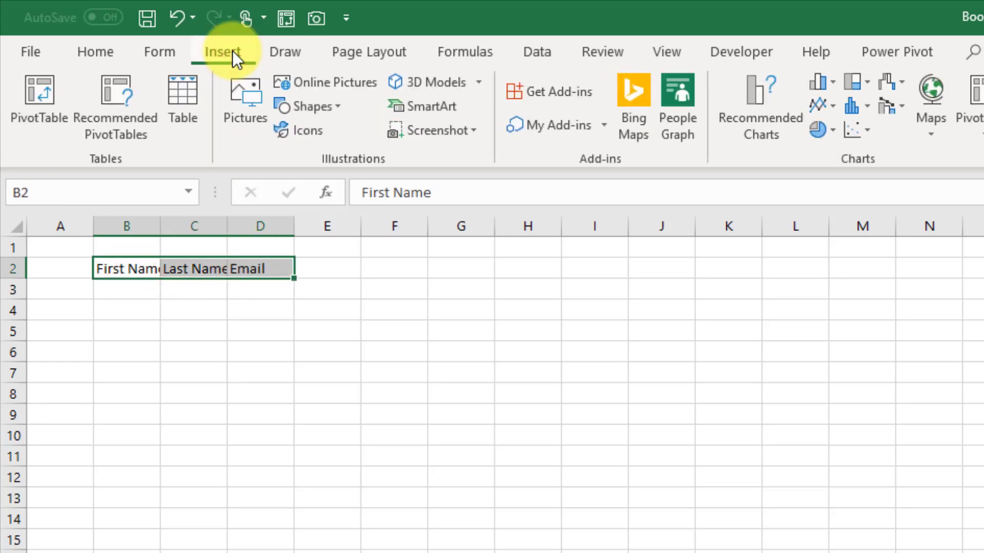
click(190, 100)
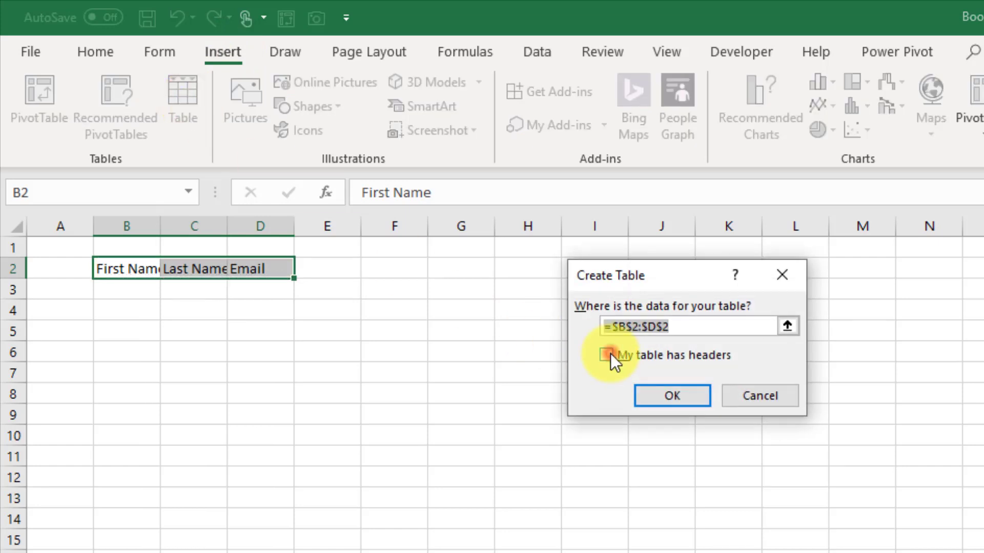
click(610, 354)
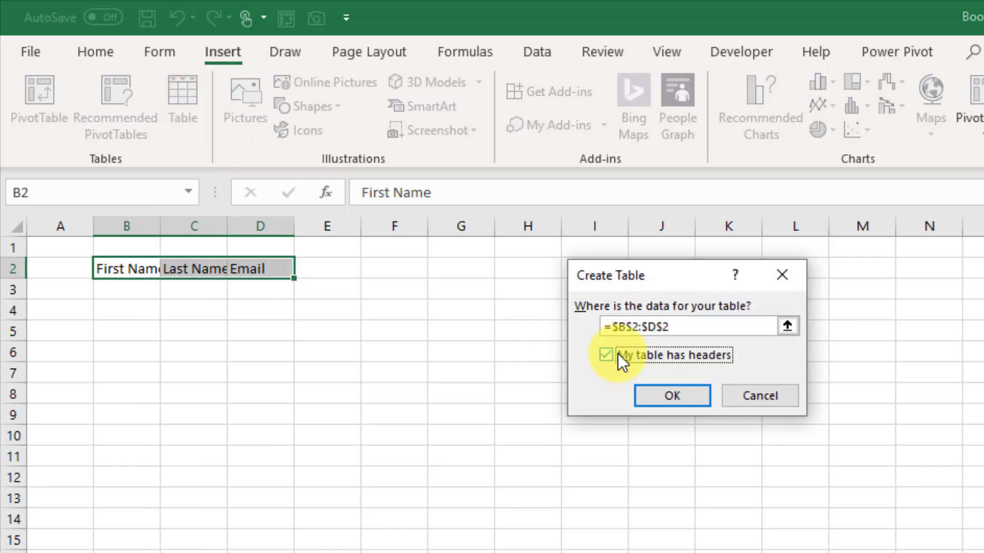
click(668, 399)
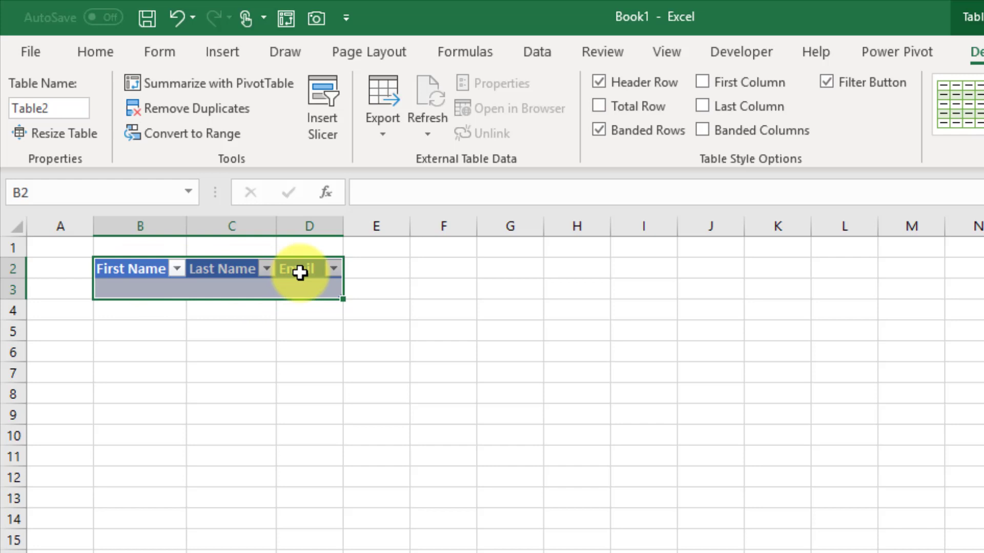
Open the table's data entry form from the Form tab and move it aside.
click(165, 54)
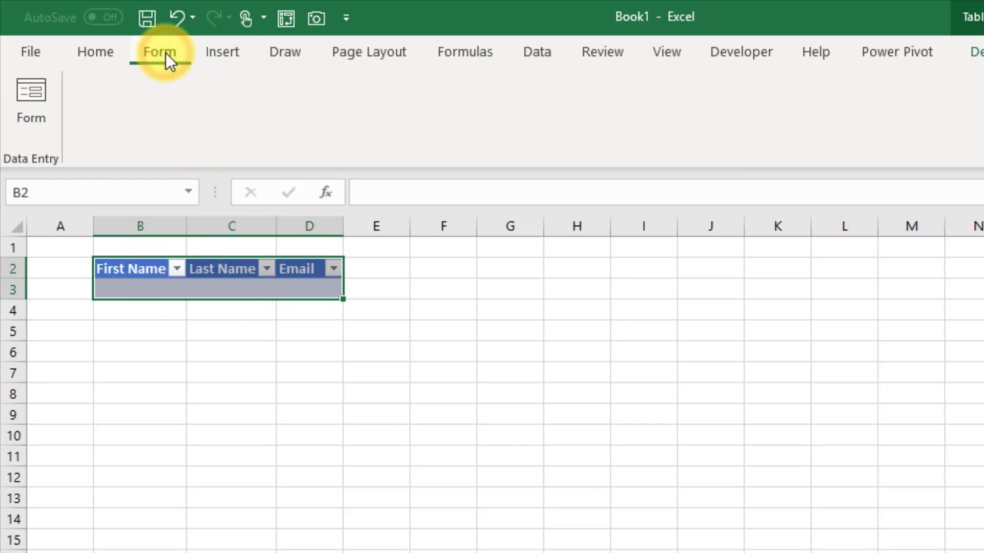
click(29, 100)
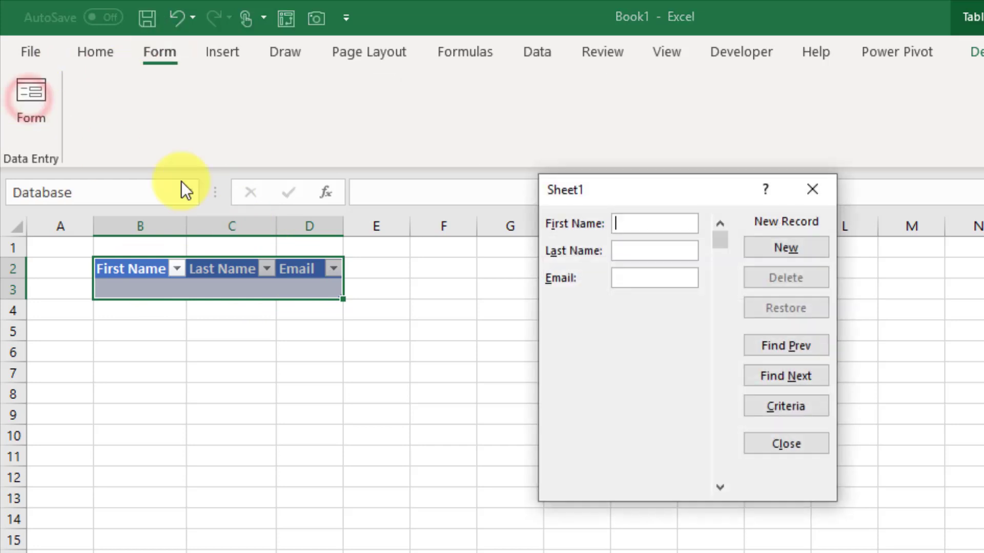
drag(626, 184, 525, 162)
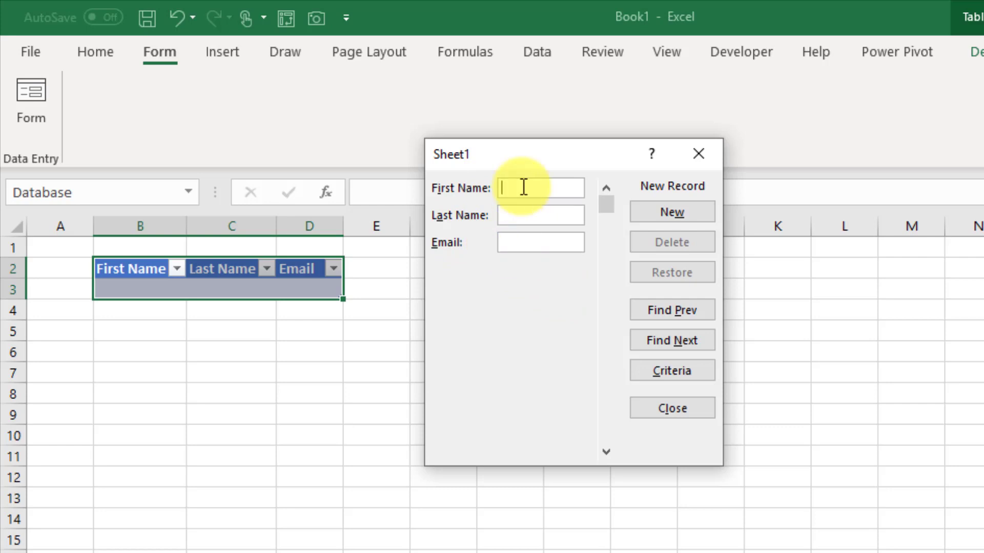
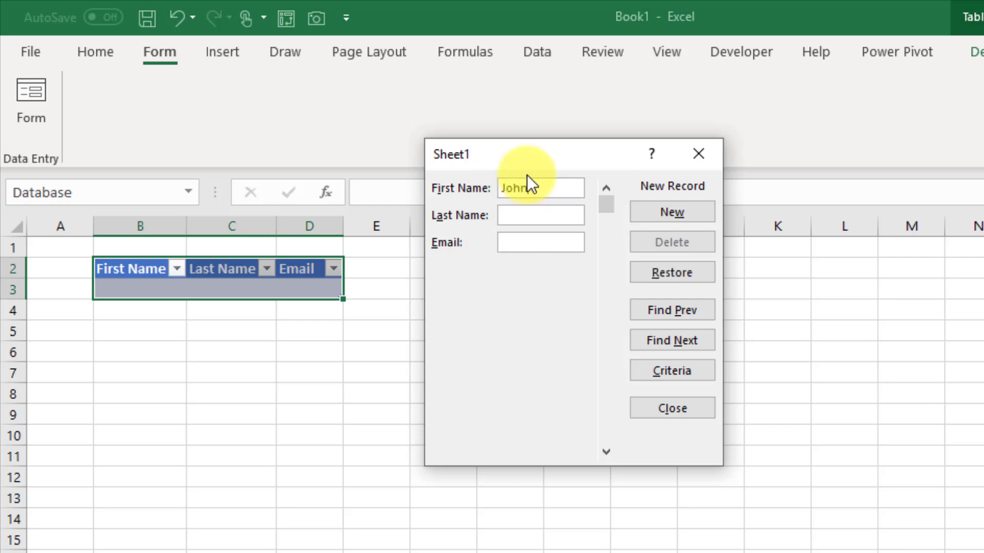
Add the first person's first name, last name and e-mail as a record.
key(Tab)
key(Tab)
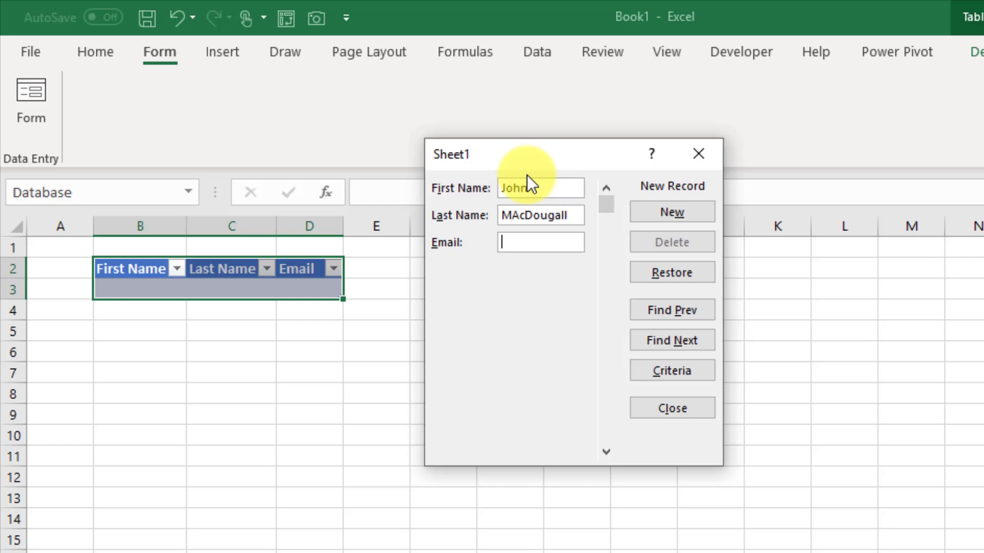
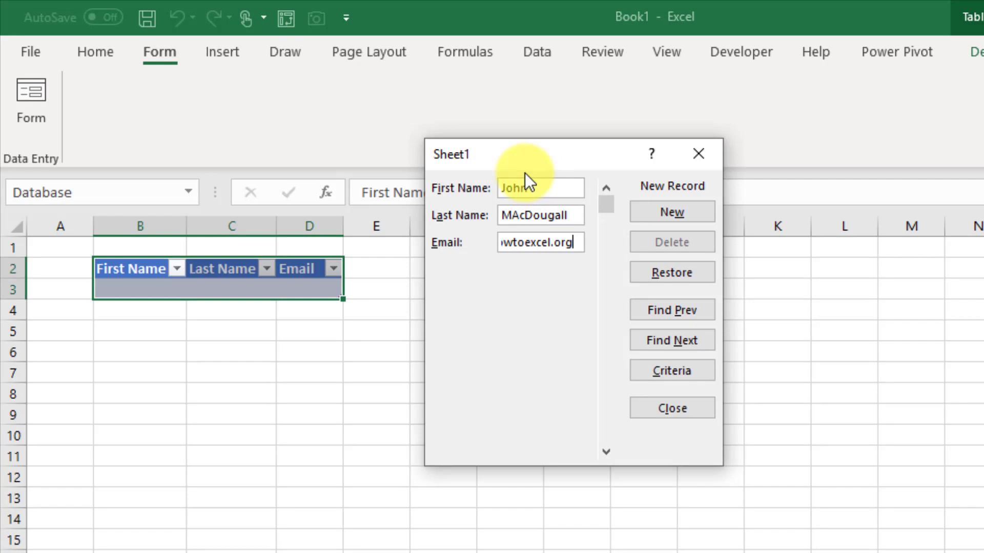
key(Return)
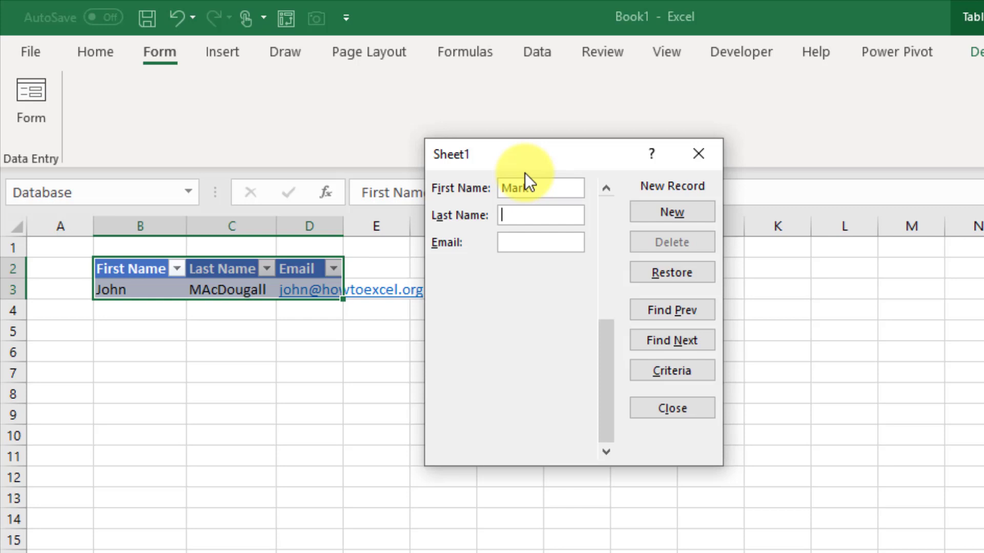
Add the second person's last name and e-mail as another record.
text(Smith)
key(Tab)
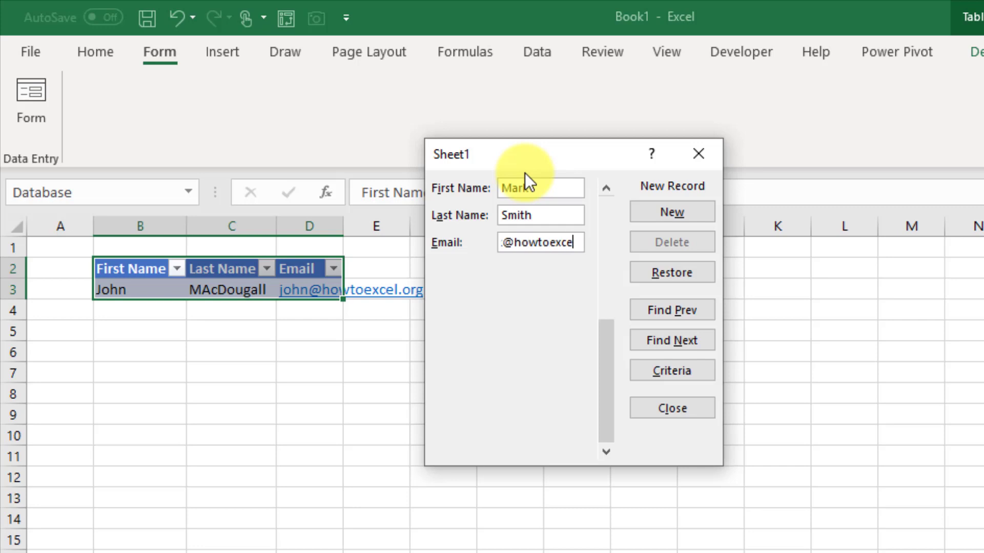
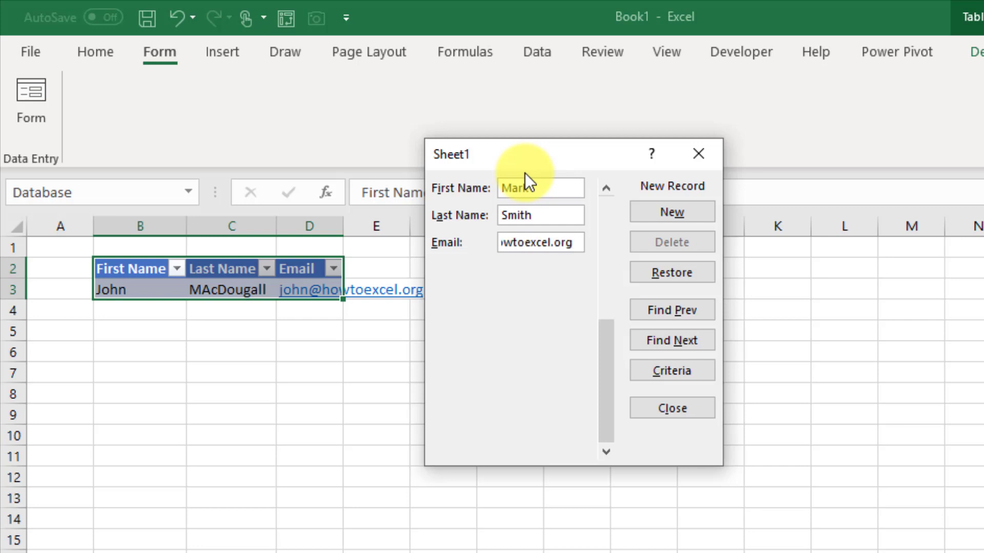
key(Return)
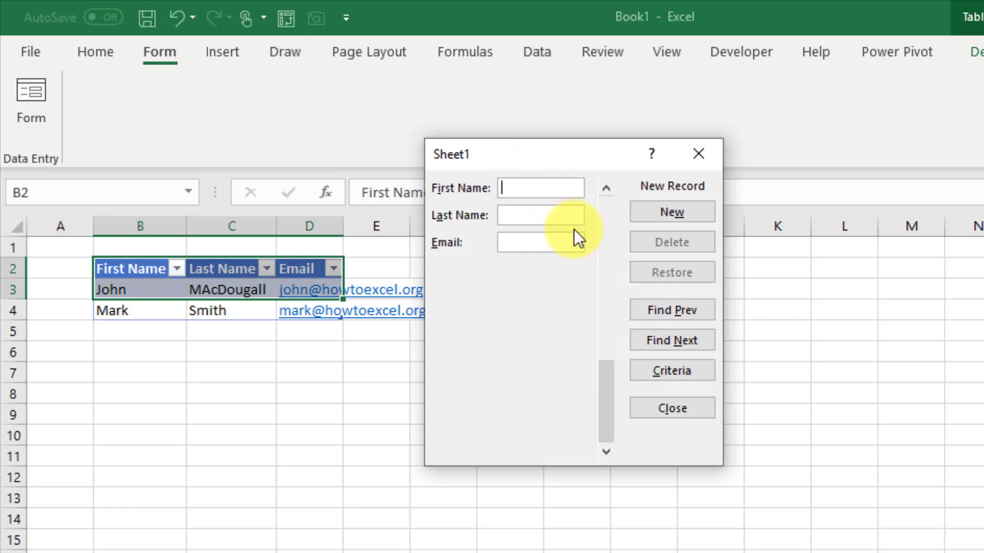
Browse between the two records with Find Prev/Find Next, try Criteria, then close the form.
click(663, 312)
click(668, 341)
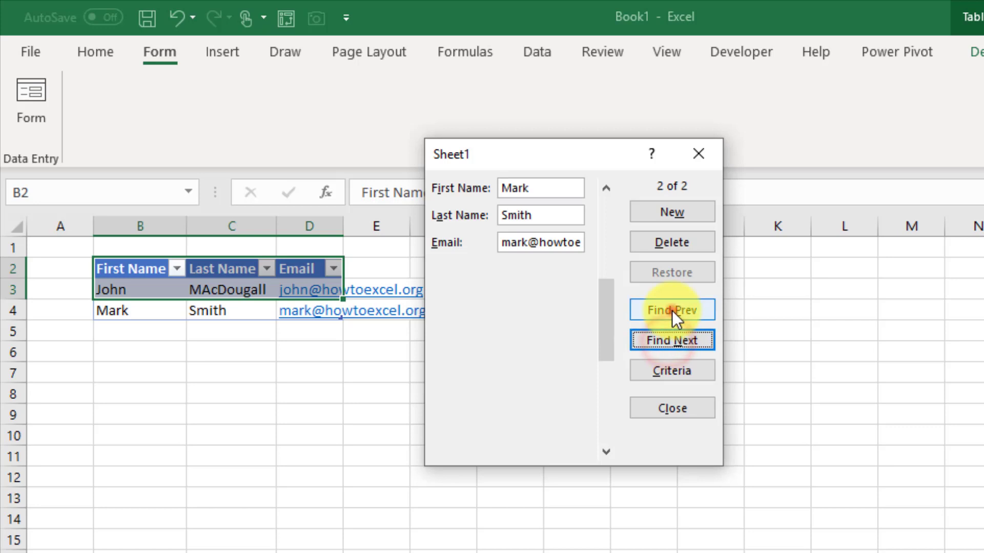
click(672, 310)
click(666, 337)
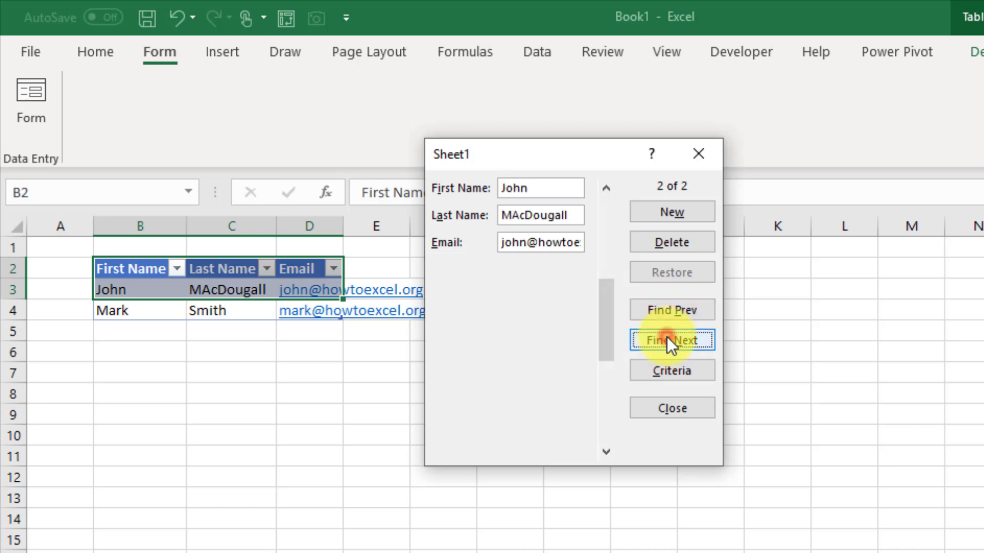
click(668, 310)
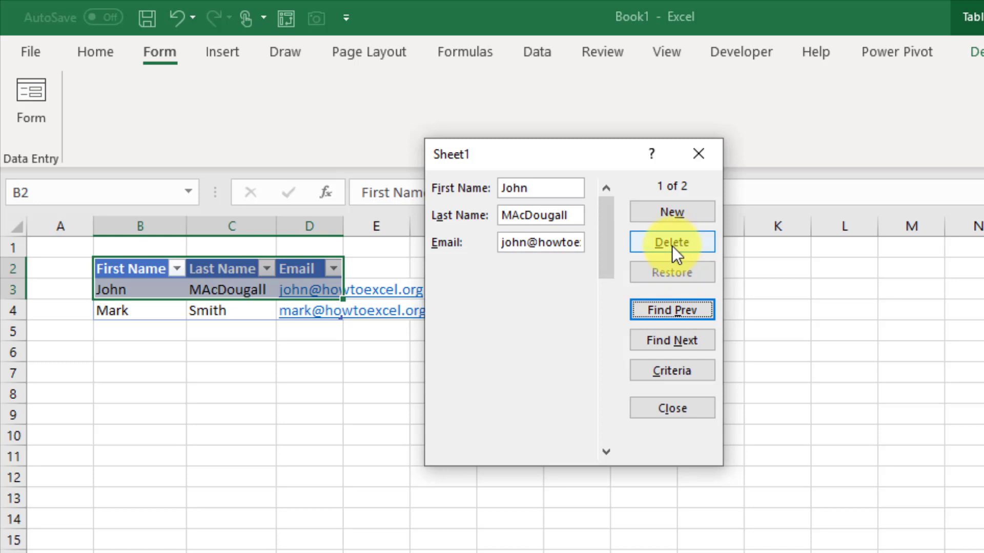
click(656, 368)
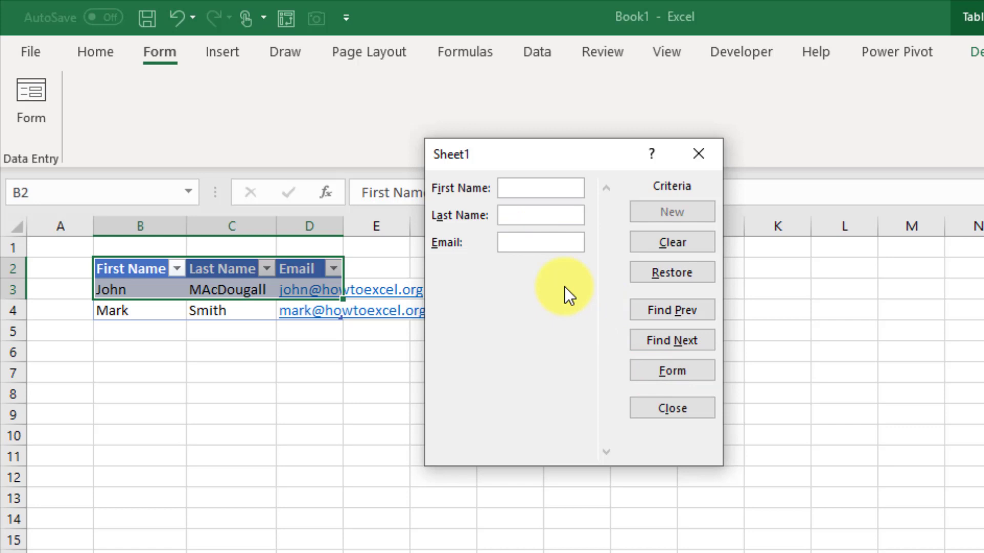
click(641, 401)
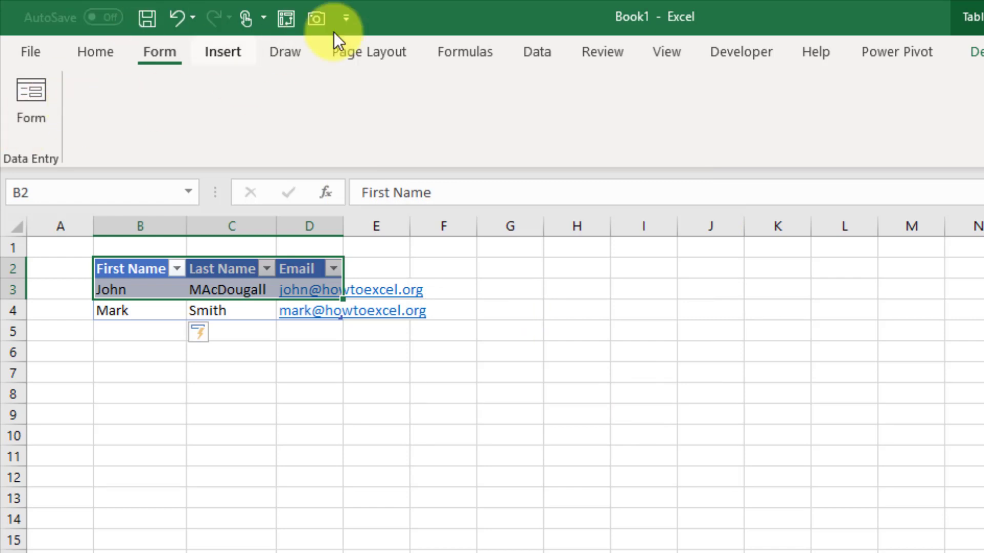
Add Form... from Commands Not in the Ribbon to the Quick Access Toolbar and confirm.
right_click(321, 15)
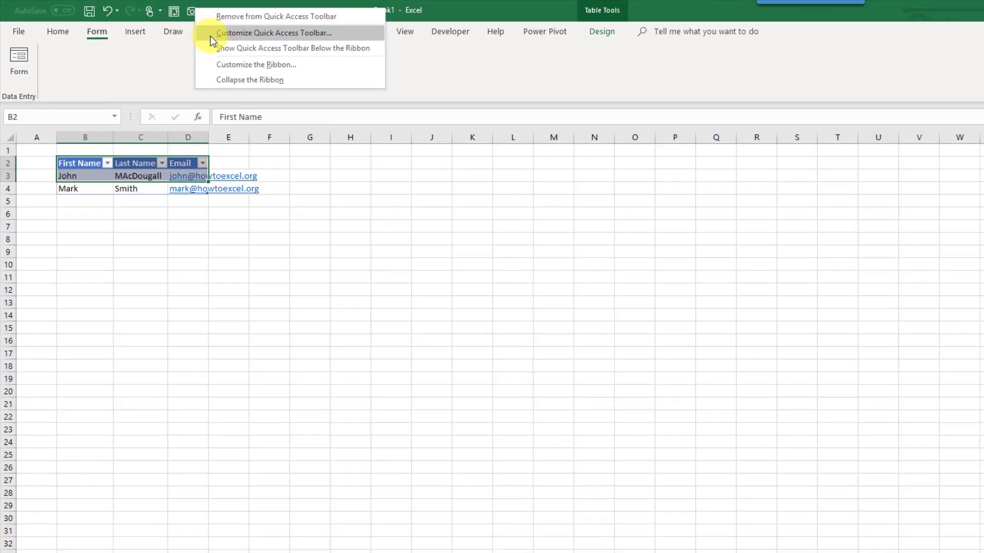
click(215, 36)
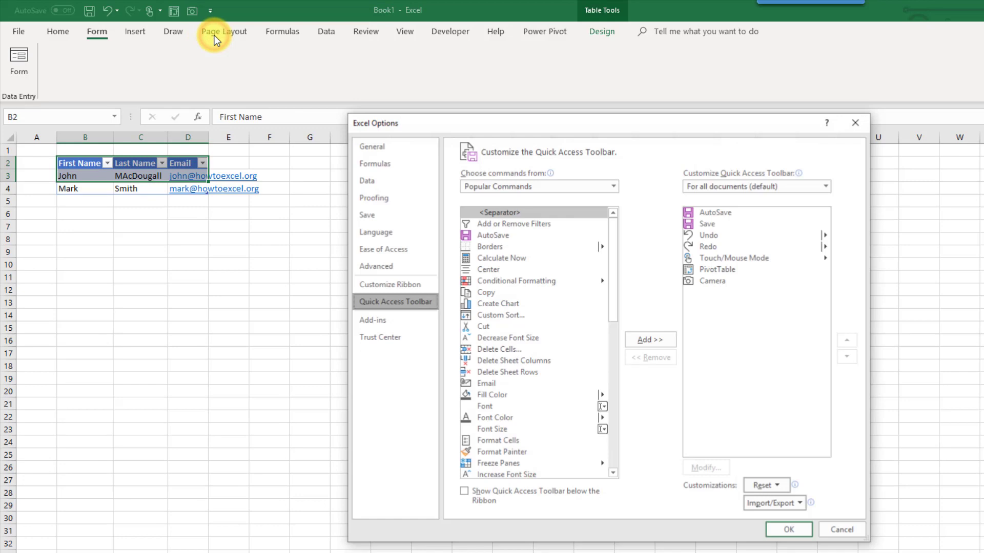
click(552, 185)
click(548, 211)
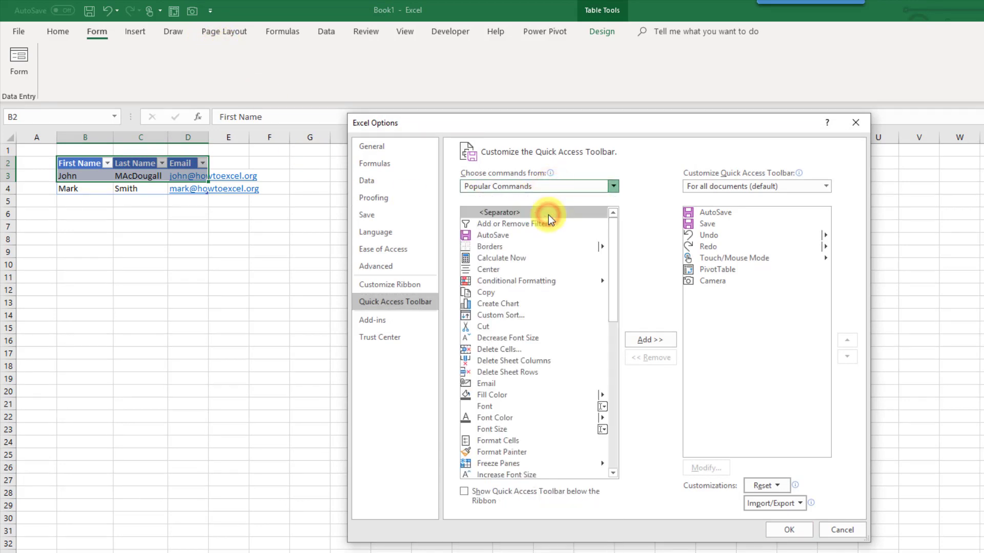
scroll(572, 268, down, 20)
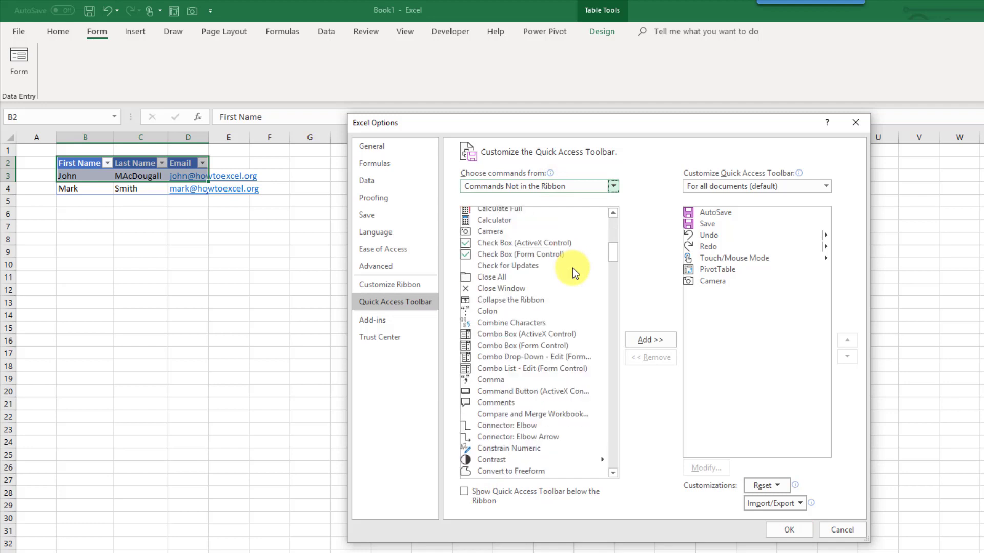
scroll(572, 268, down, 10)
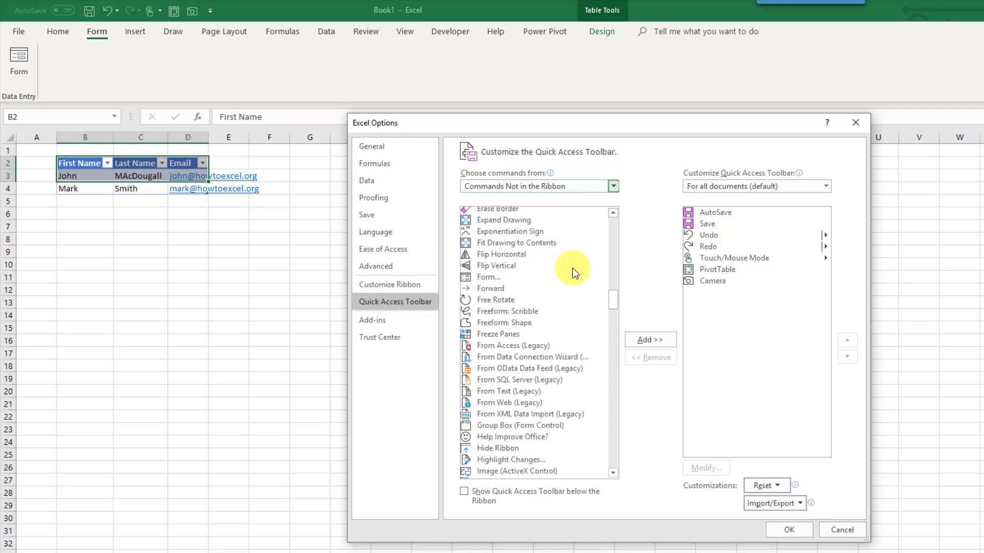
click(536, 279)
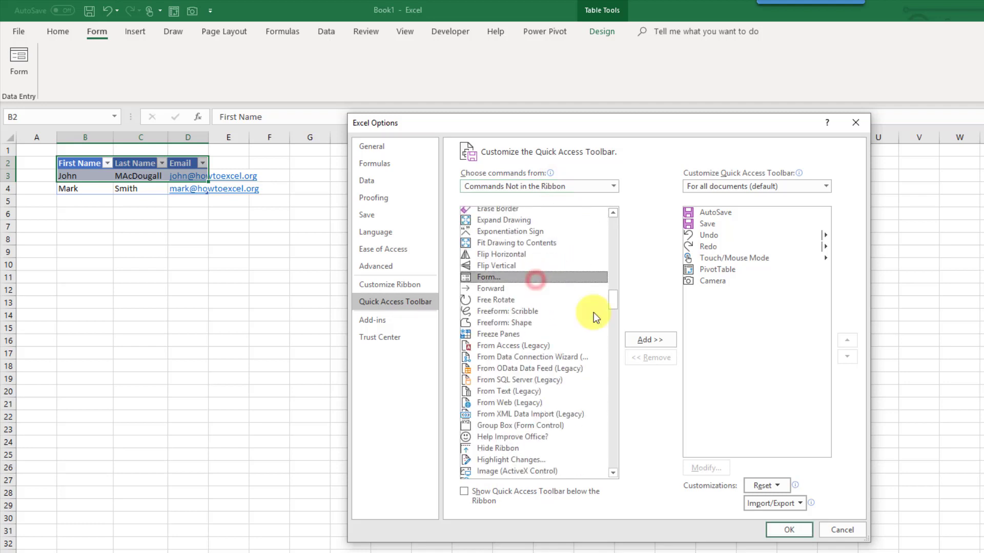
click(639, 338)
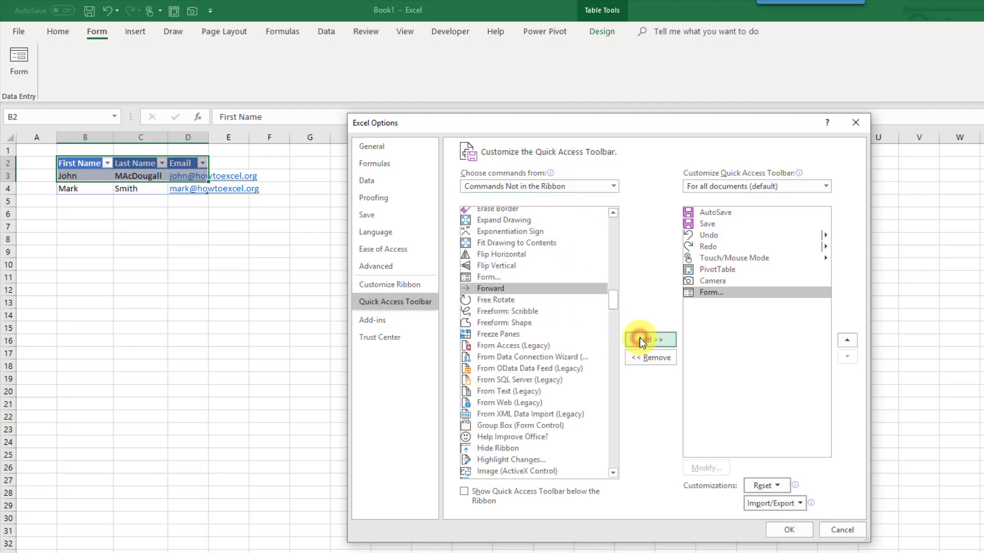
click(786, 535)
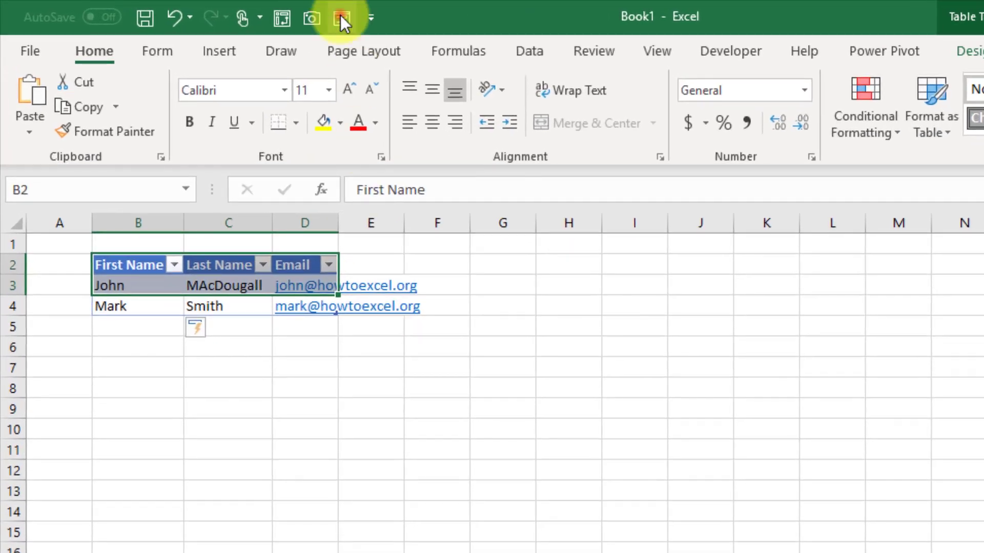
click(341, 18)
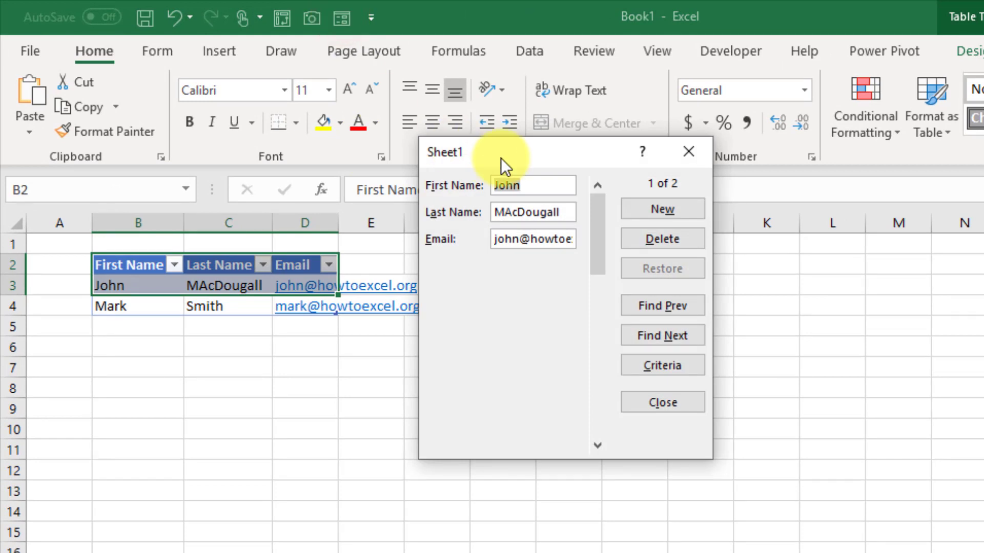
click(686, 152)
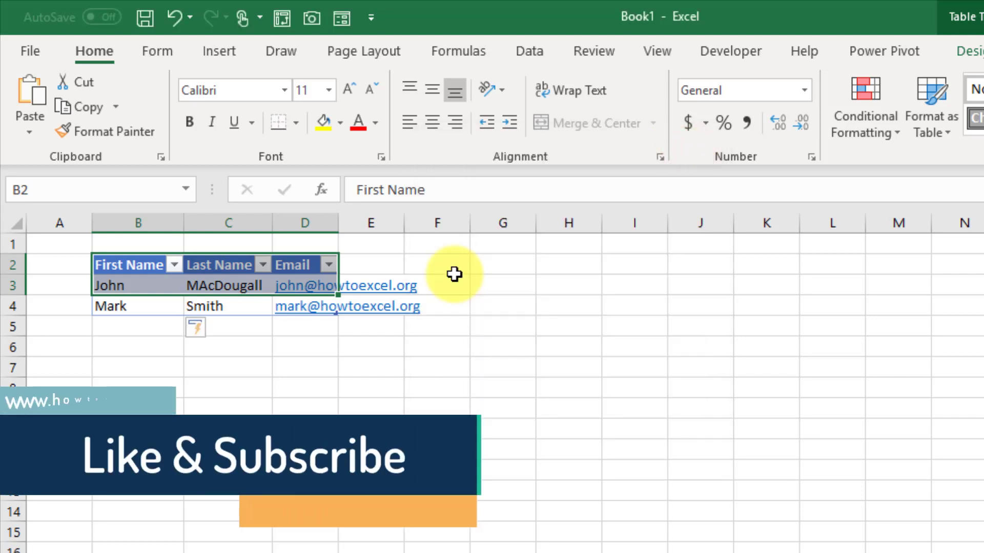